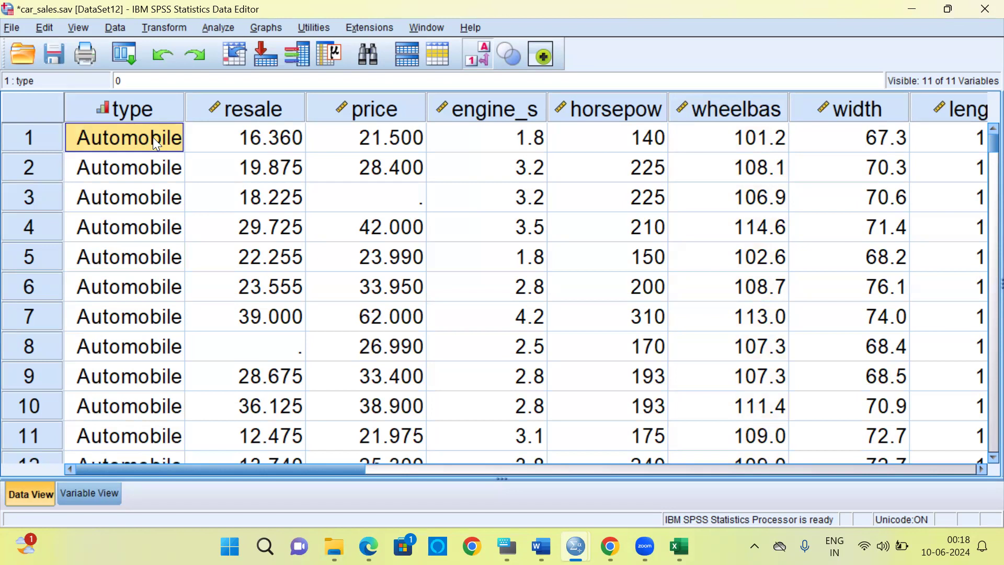
Review the type variable's values from the first case to the final cases of the car_sales data
left_click(140, 116)
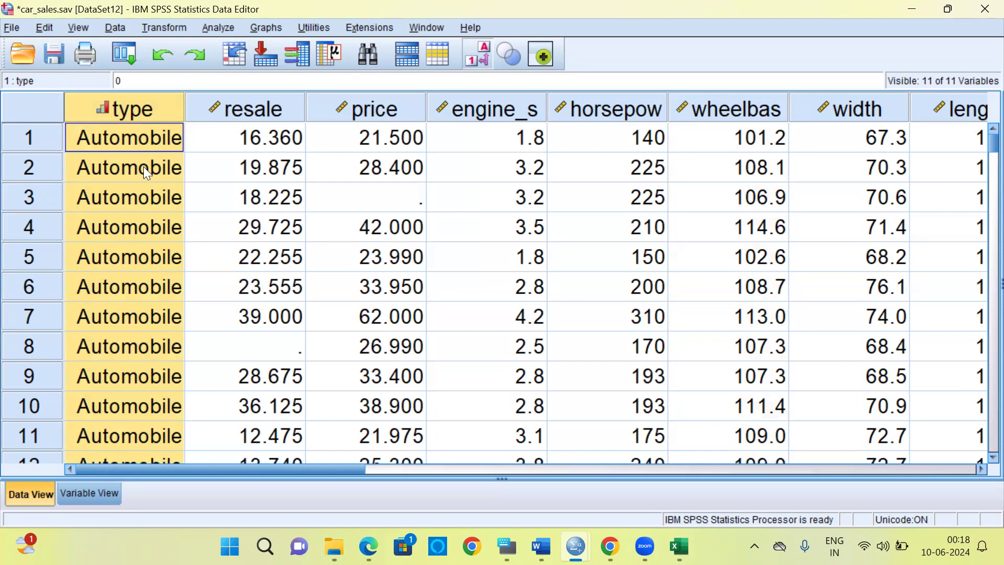
key("ctrl+Down")
key("Up")
key("Up")
key("Up")
key("Up")
key("Up")
key("Up")
key("Up")
key("Up")
key("Up")
key("Up")
key("Up")
key("Up")
key("Up")
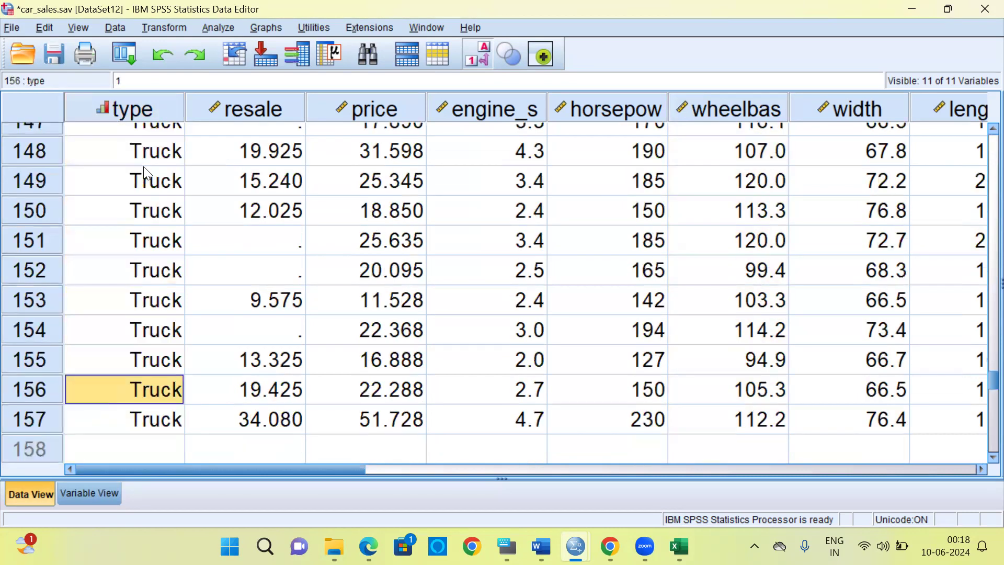
key("Up")
key("Up")
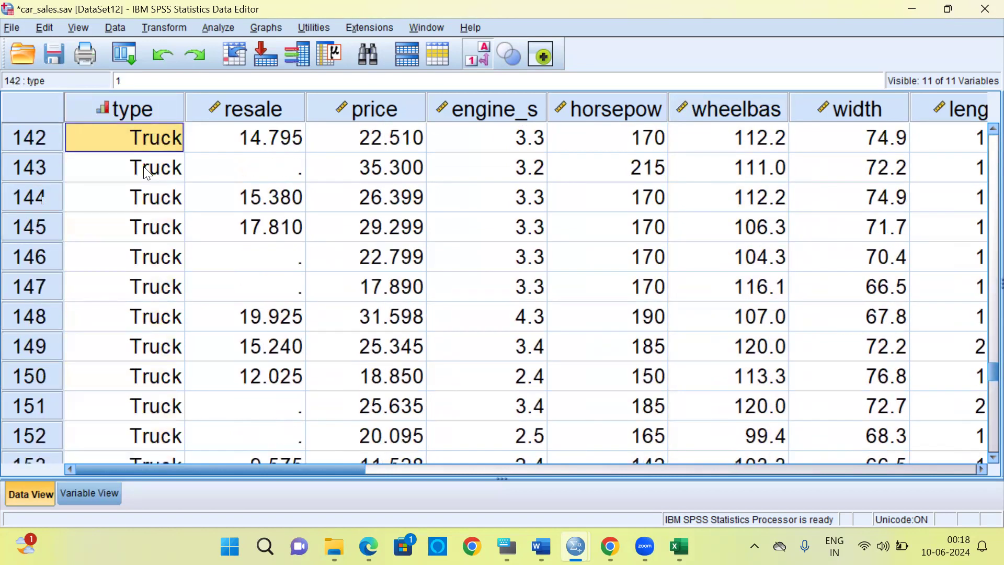
key("ctrl+Up")
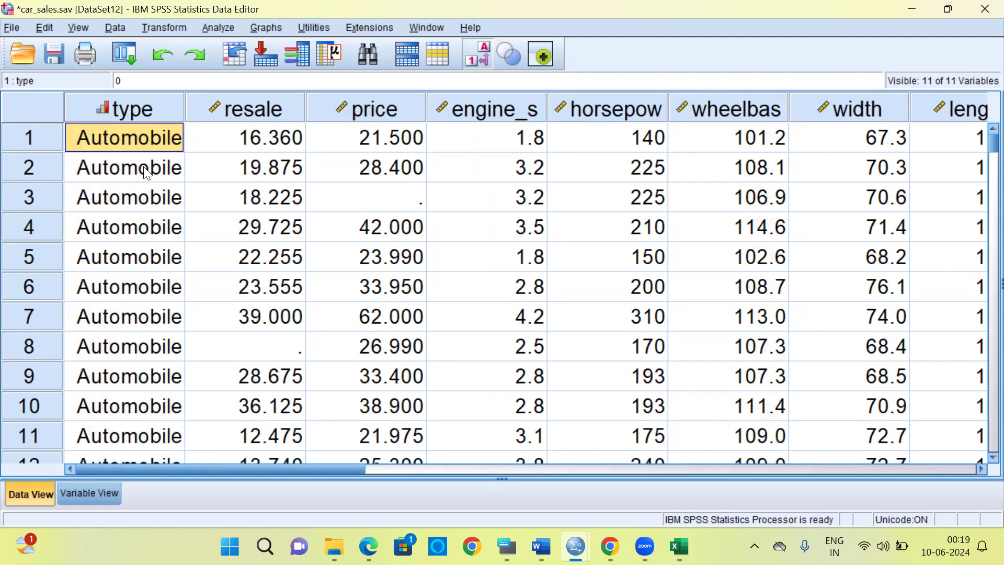
Examine the scale variable columns from resale through length in the data sheet
left_click(264, 118)
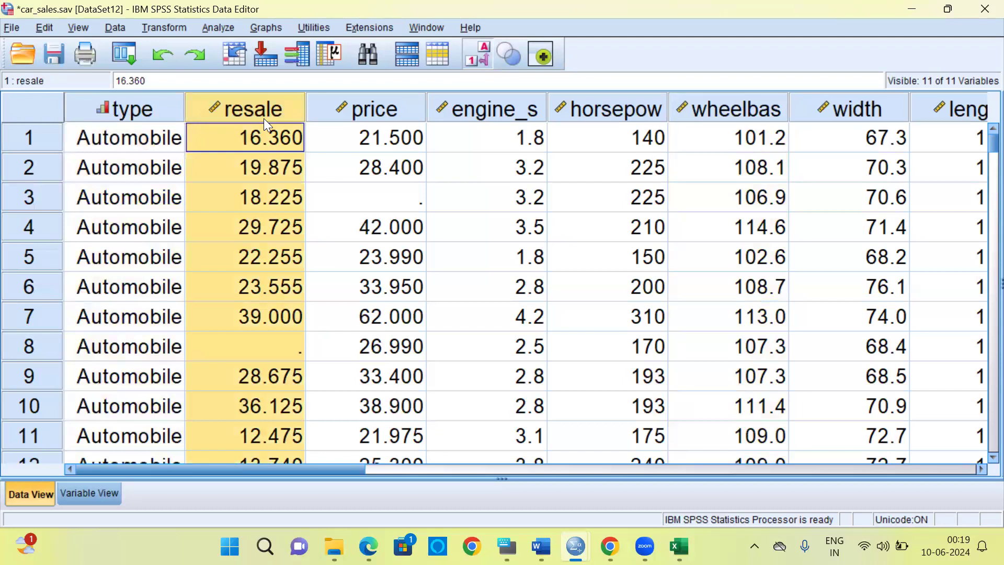
left_click(343, 117)
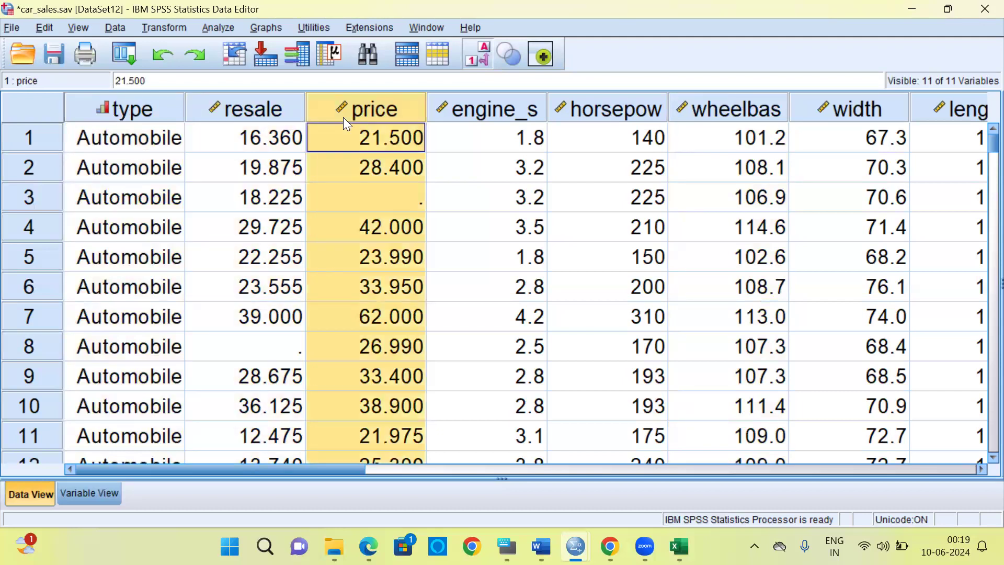
left_click(471, 110)
left_click(619, 104)
left_click(693, 104)
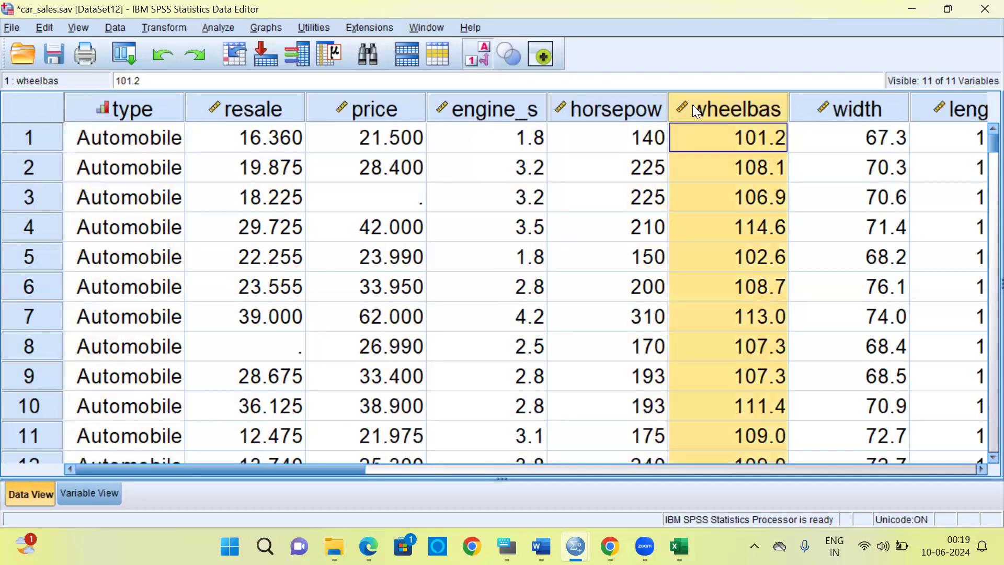
left_click(820, 110)
left_click(923, 111)
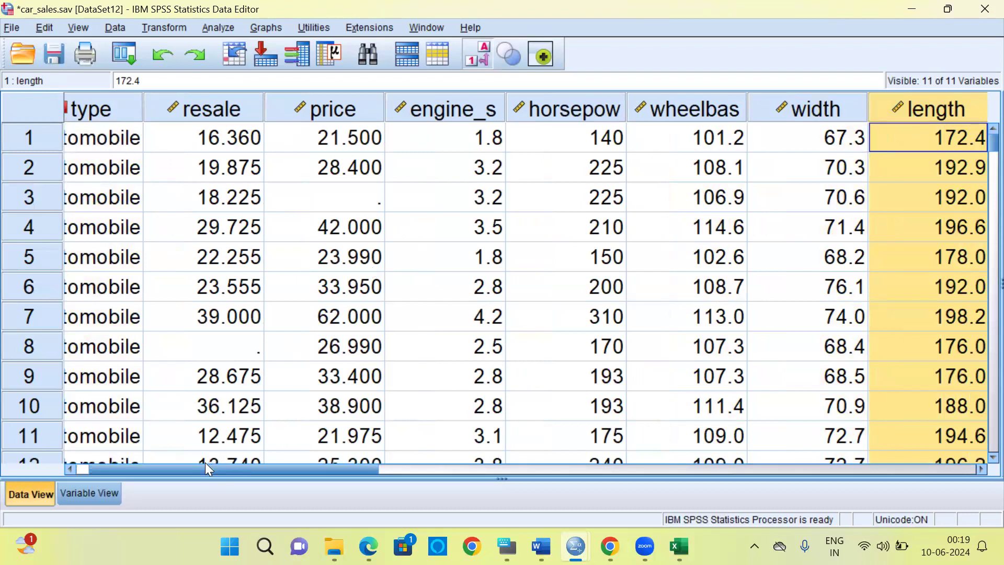
left_click_drag(206, 468, 150, 473)
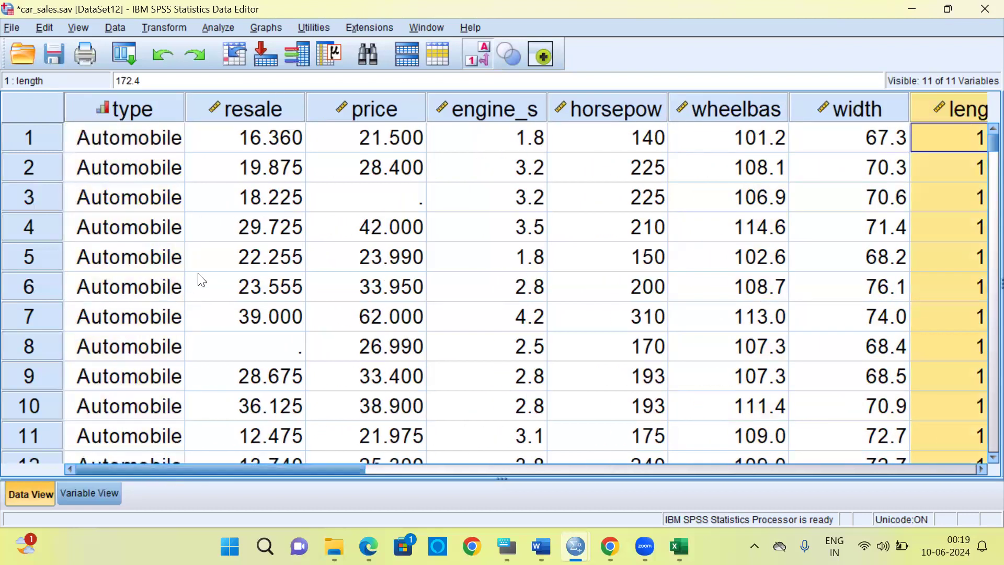
left_click(160, 146)
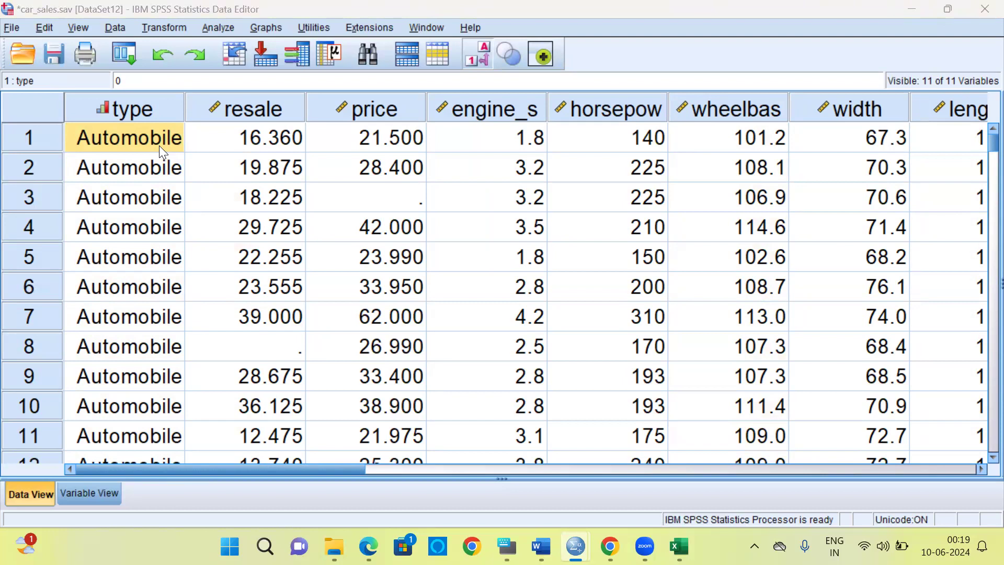
left_click(275, 26)
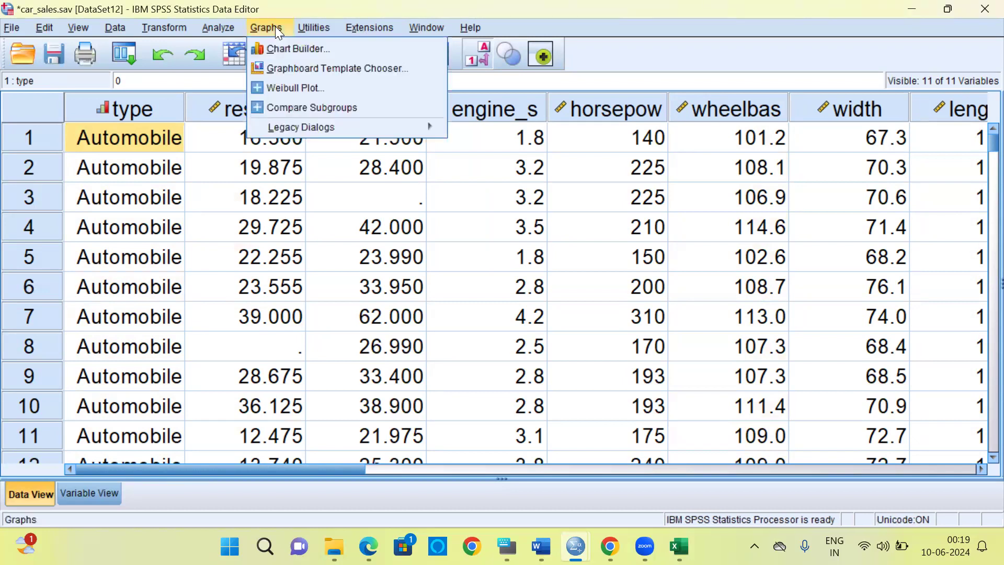
left_click(308, 31)
key("Escape")
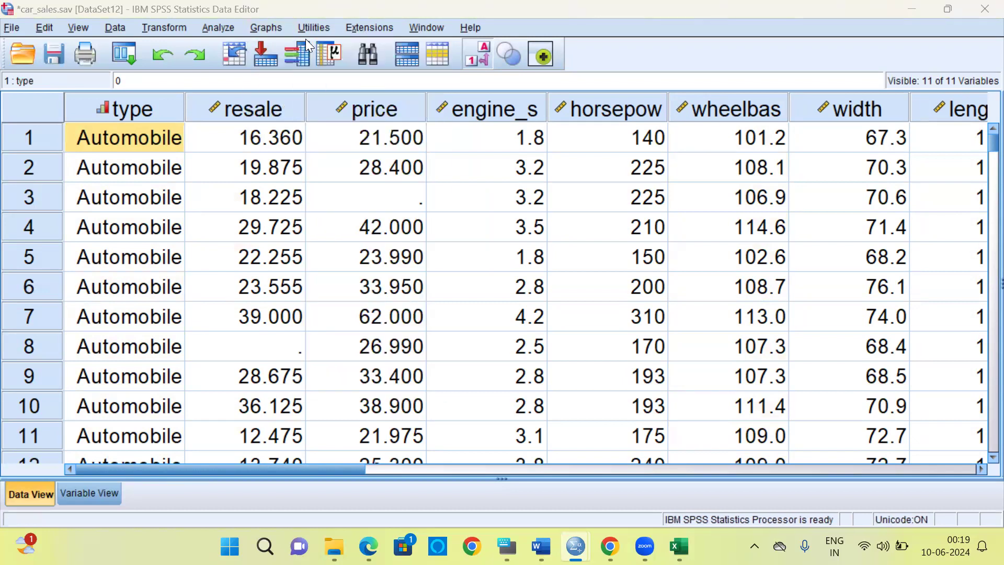
Start a legacy Population Pyramid chart and show its distribution over 4-year resale value
left_click(270, 28)
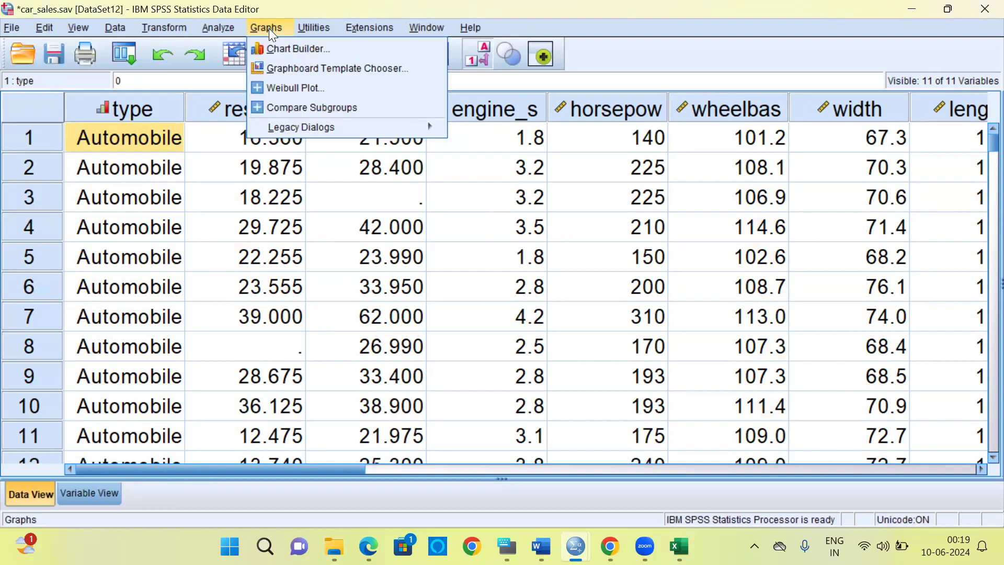
mouse_move(292, 128)
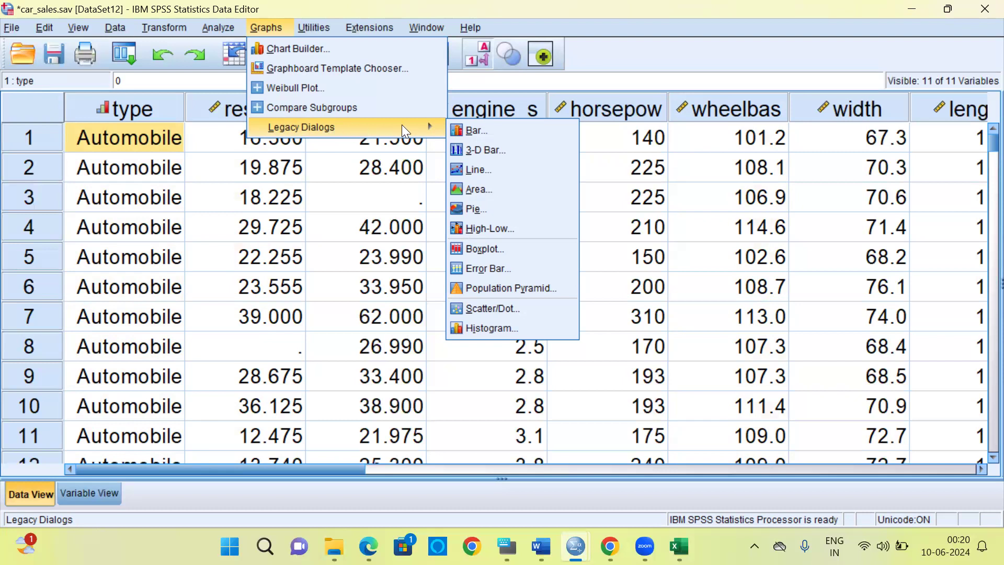
left_click(521, 291)
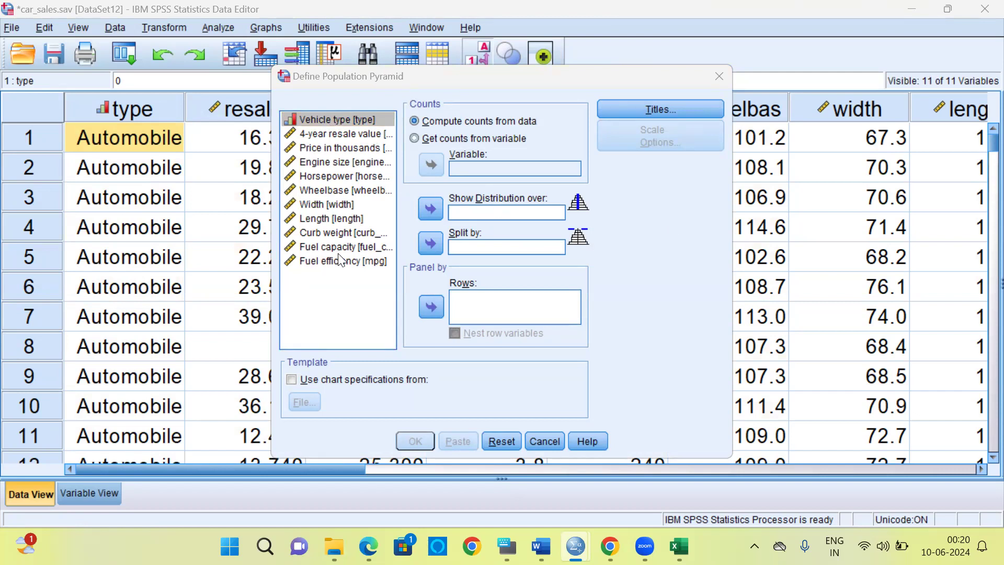
left_click(354, 259)
left_click(354, 135)
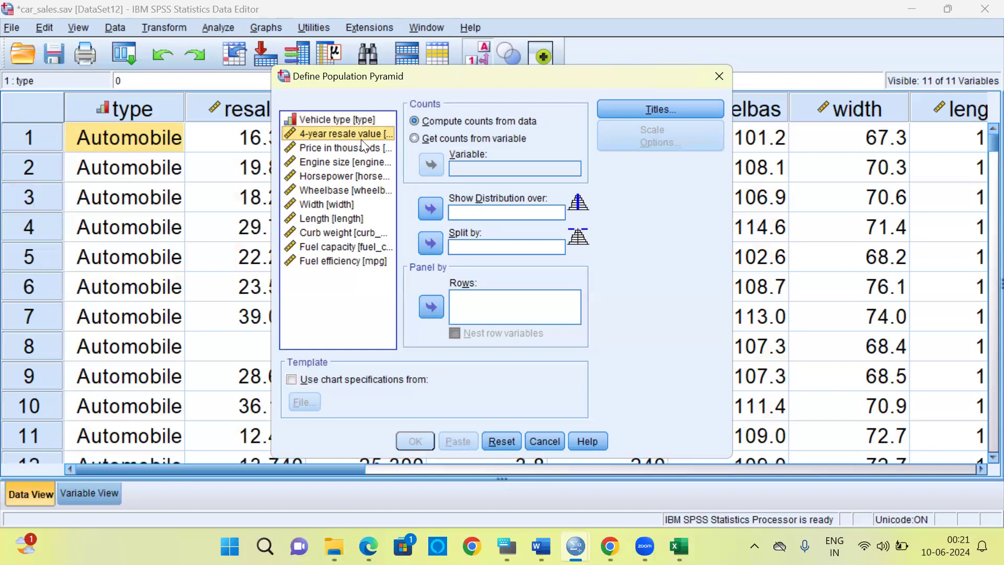
left_click(430, 209)
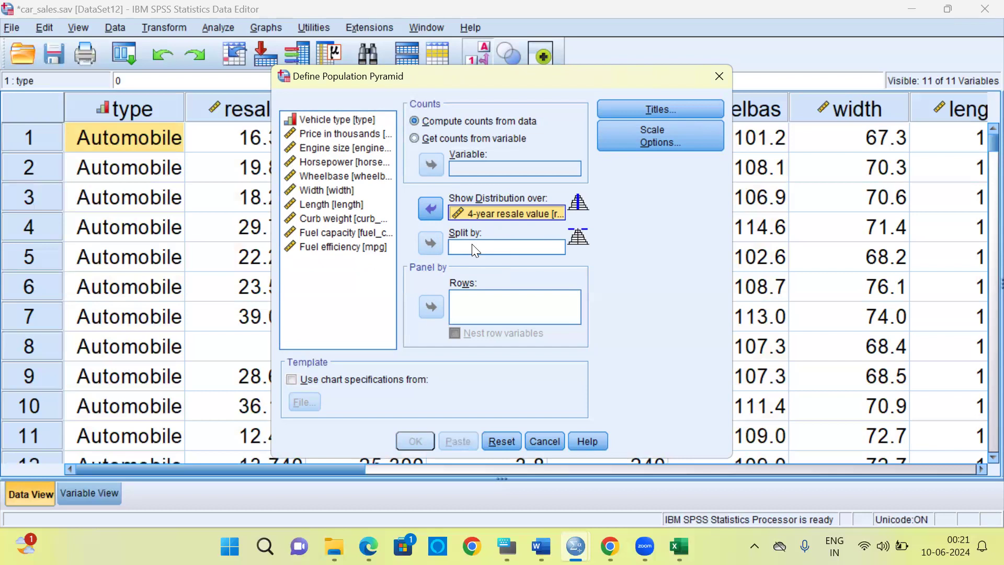
Split the population pyramid by Vehicle type and submit the chart definition
left_click(341, 118)
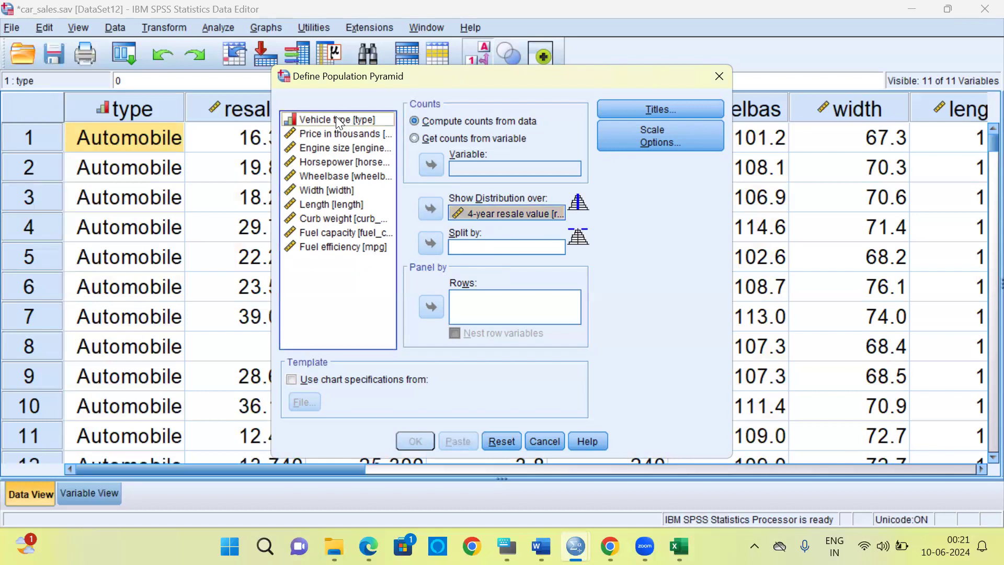
left_click(430, 242)
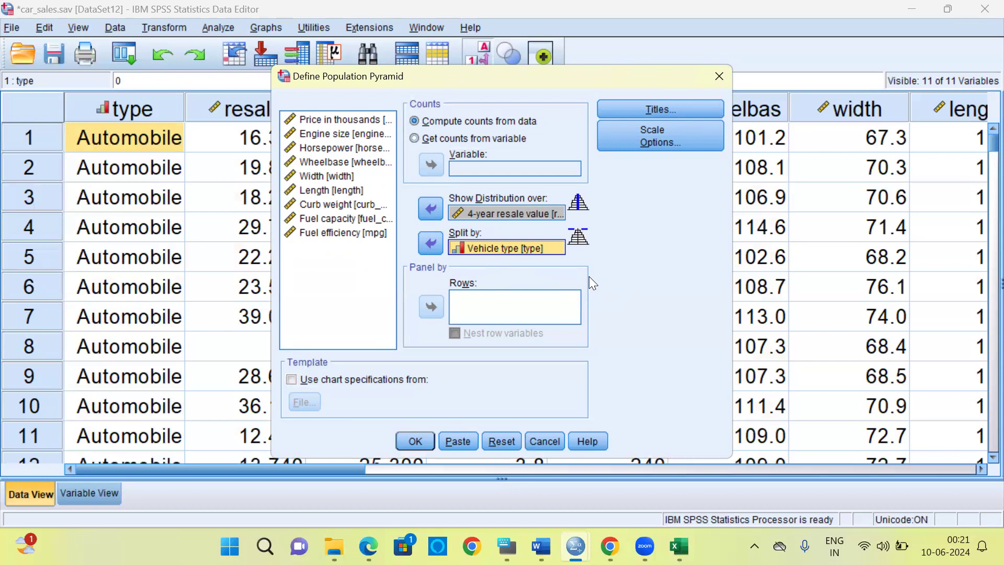
left_click(522, 216)
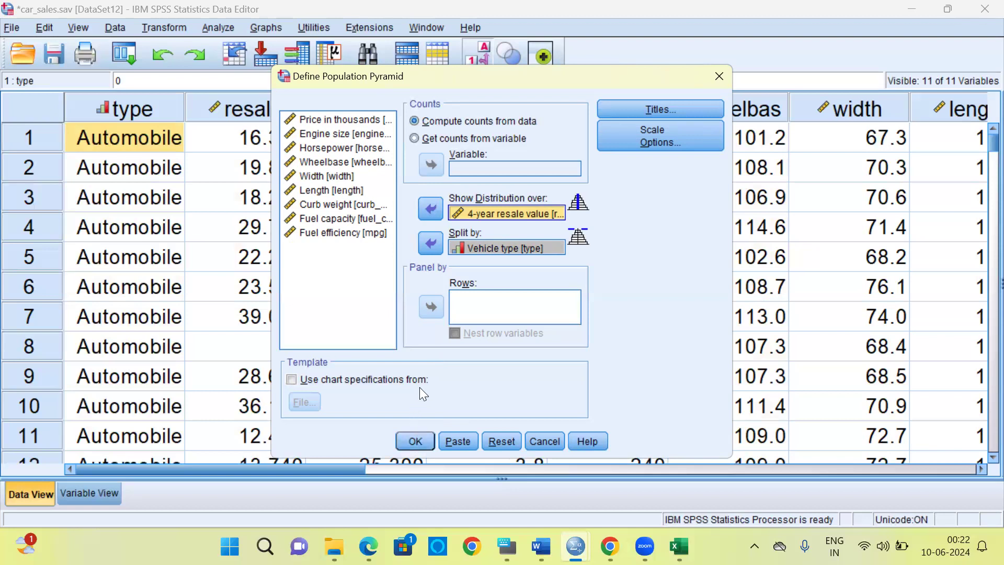
key("Return")
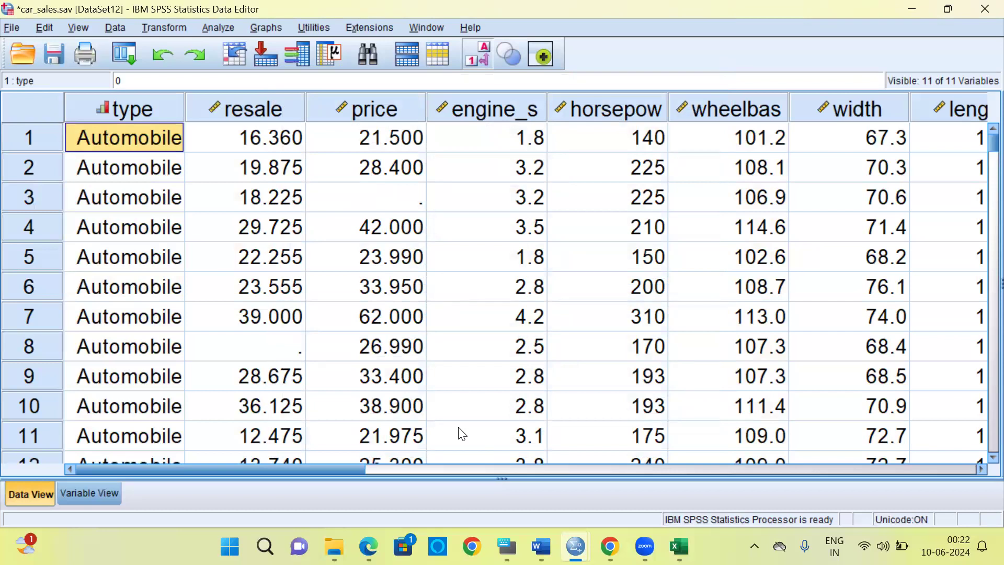
Examine the Price in thousands population pyramid in the output, comparing price frequencies for automobiles and trucks
mouse_move(575, 547)
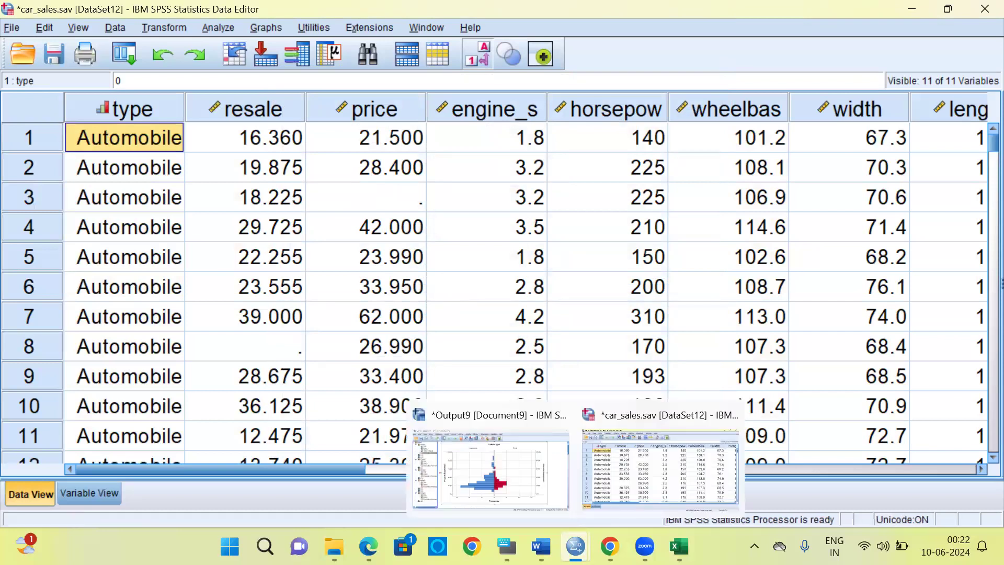
left_click(533, 487)
left_click(516, 247)
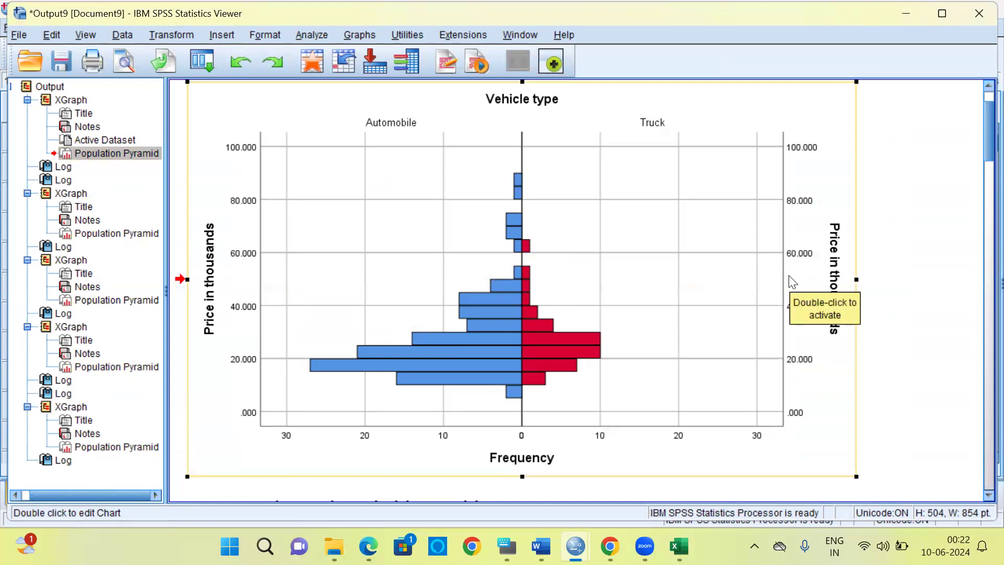
left_click(944, 223)
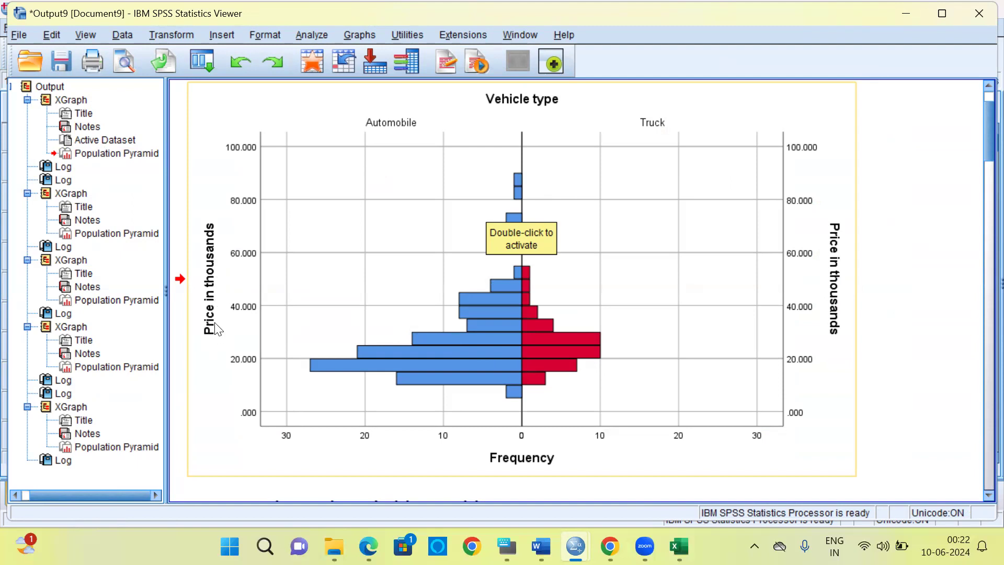
left_click(525, 458)
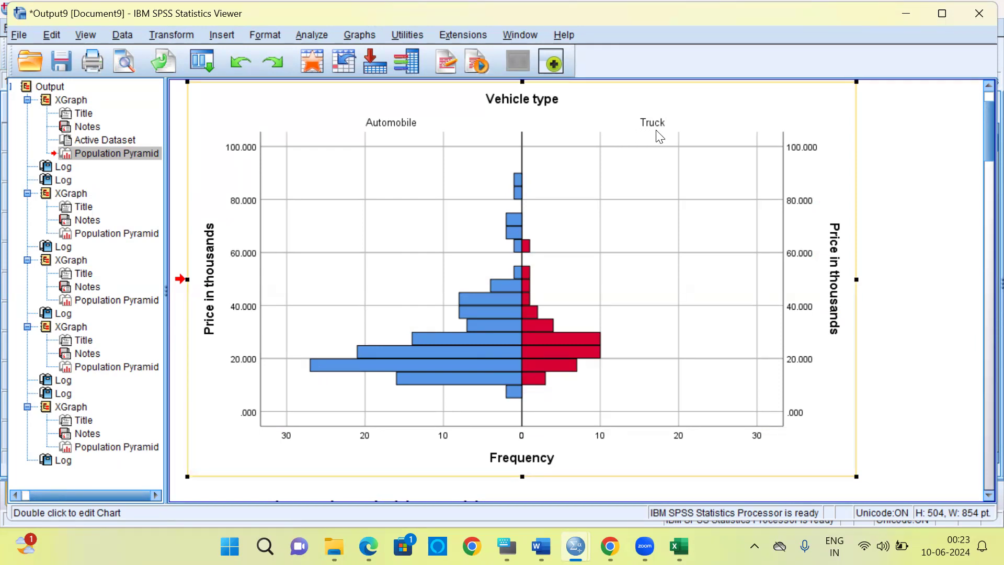
left_click(588, 268)
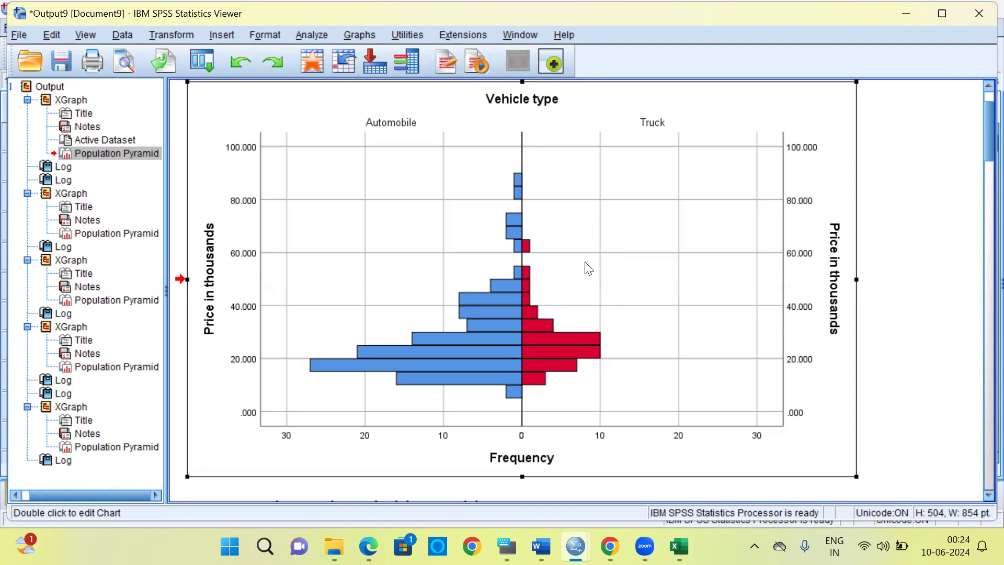
left_click(598, 354)
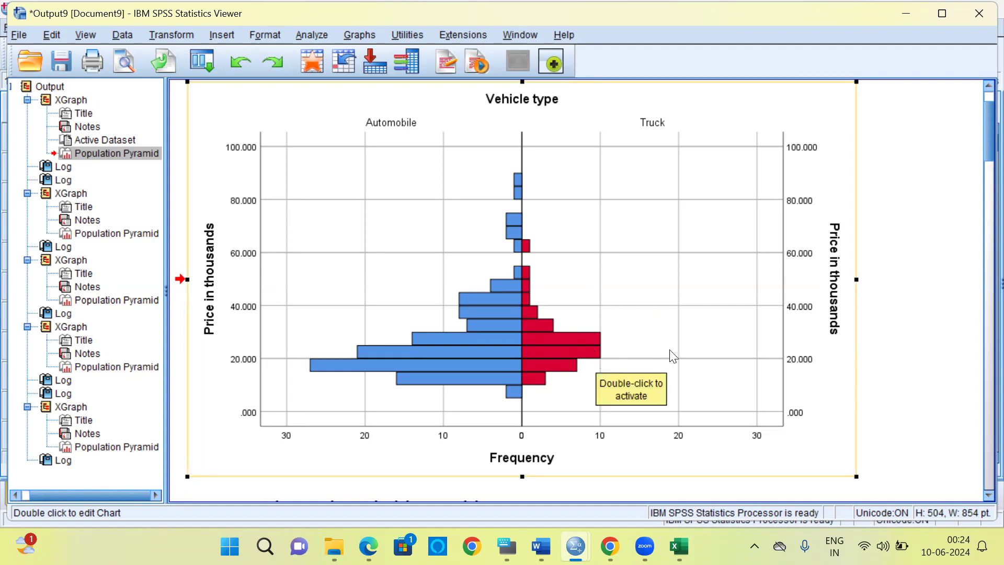
left_click(784, 361)
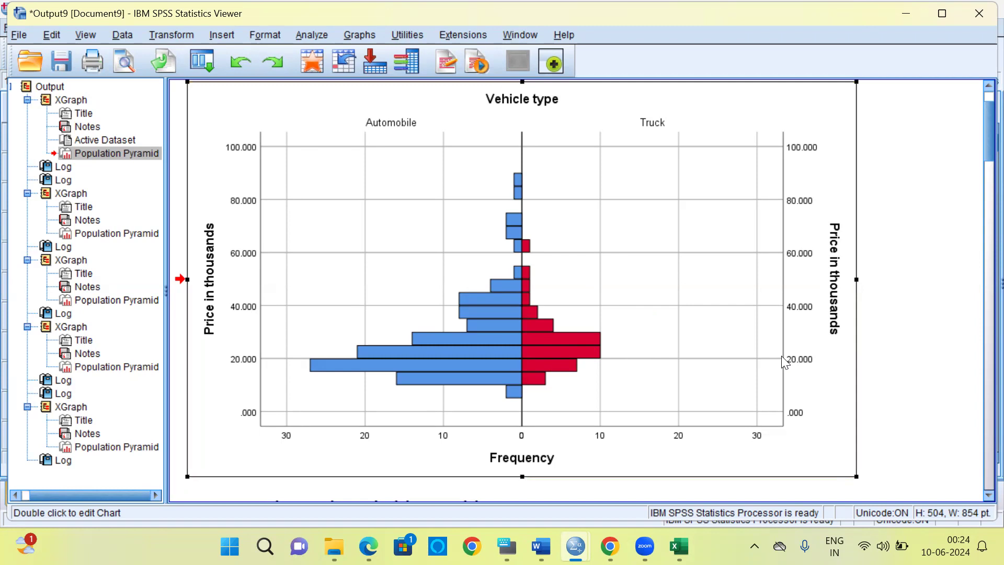
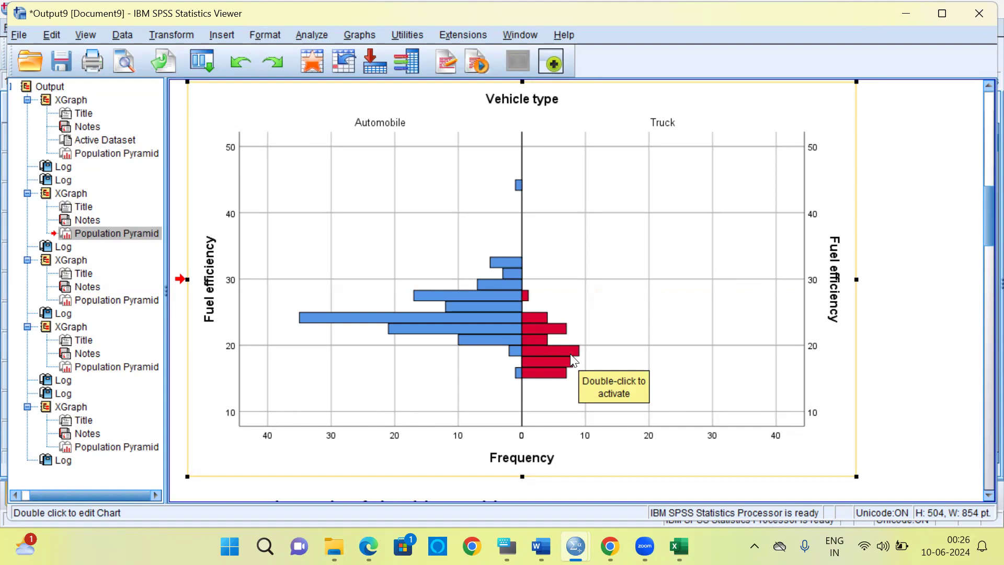
Examine the Fuel efficiency population pyramid by vehicle type and compare it with the Price in thousands pyramid
left_click(513, 373)
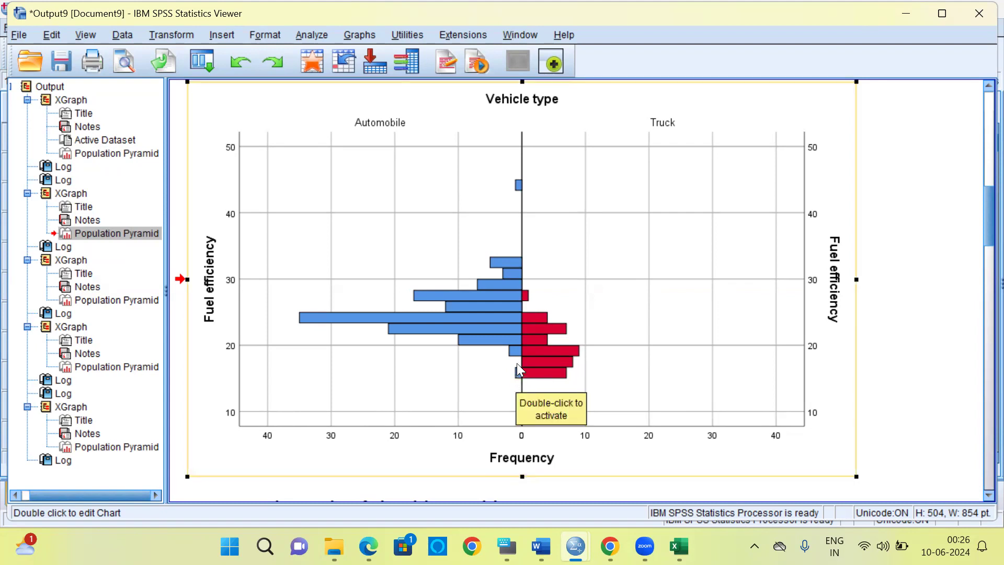
left_click(517, 366)
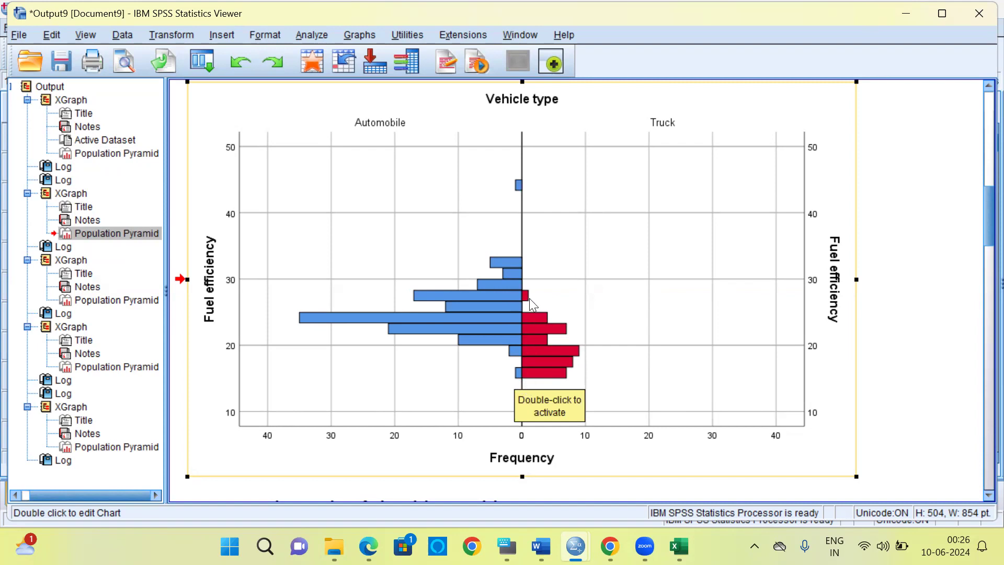
left_click(538, 376)
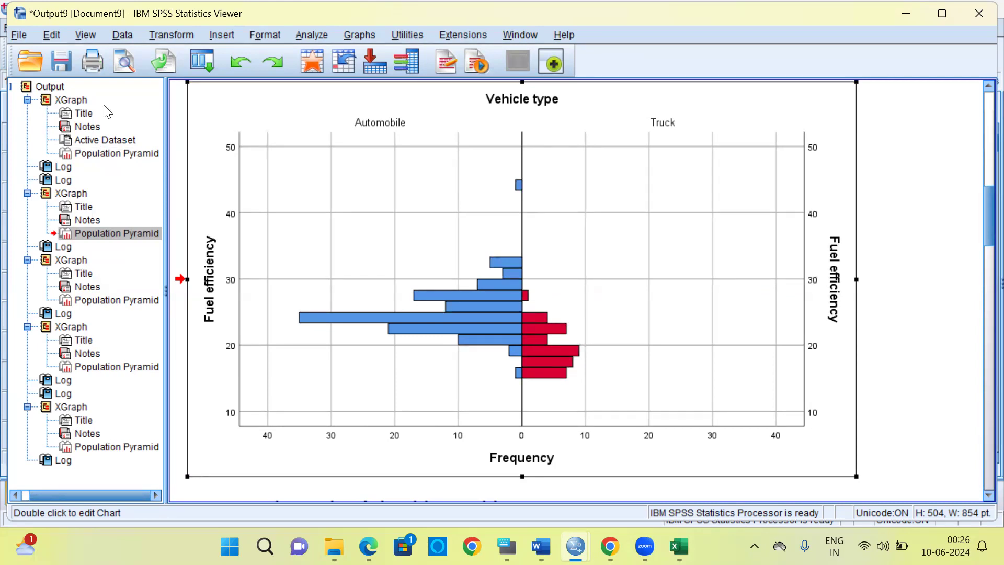
left_click(98, 154)
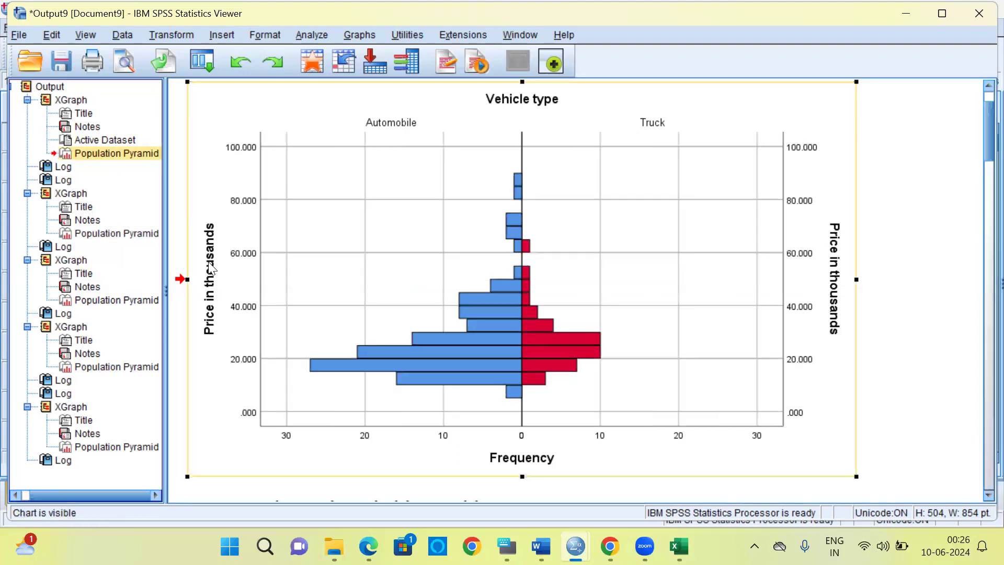
left_click(221, 321)
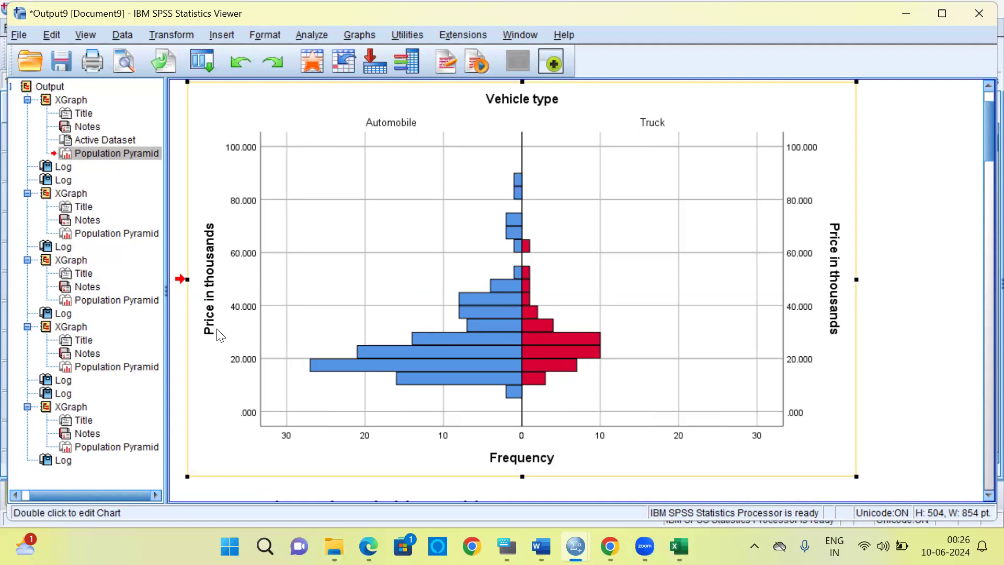
left_click(118, 233)
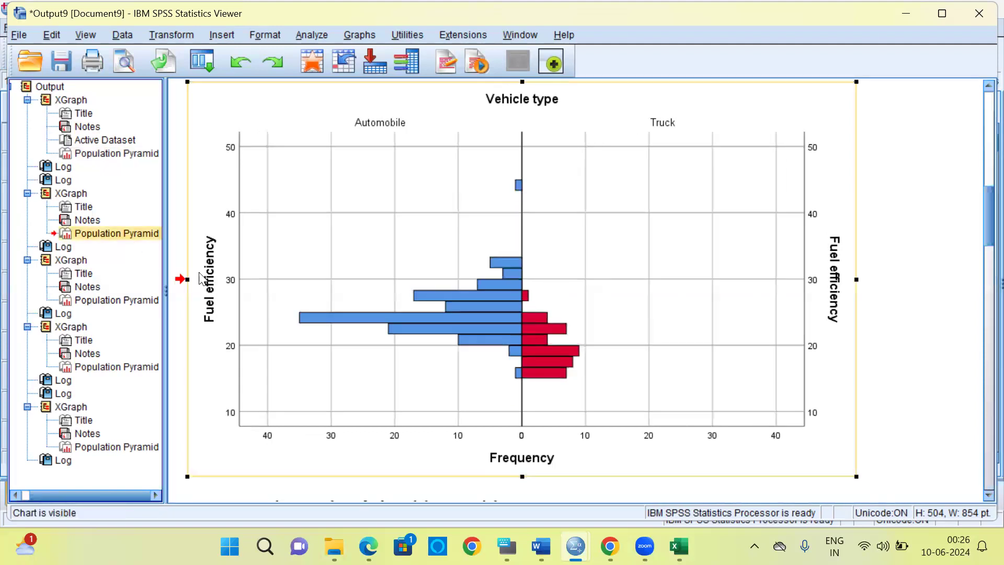
Examine the Fuel capacity population pyramid in the output, comparing the frequencies for automobiles and trucks
left_click(219, 333)
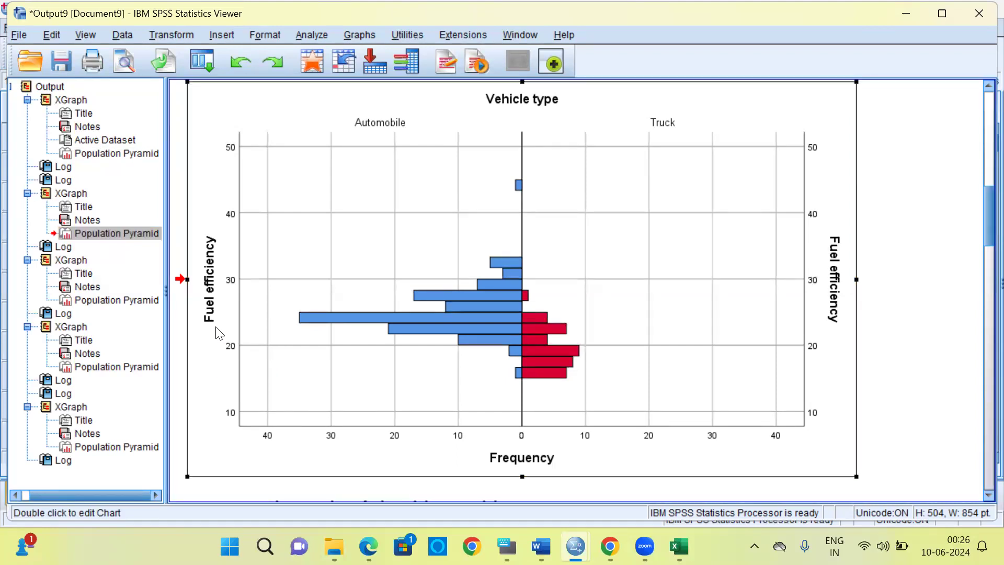
left_click(123, 300)
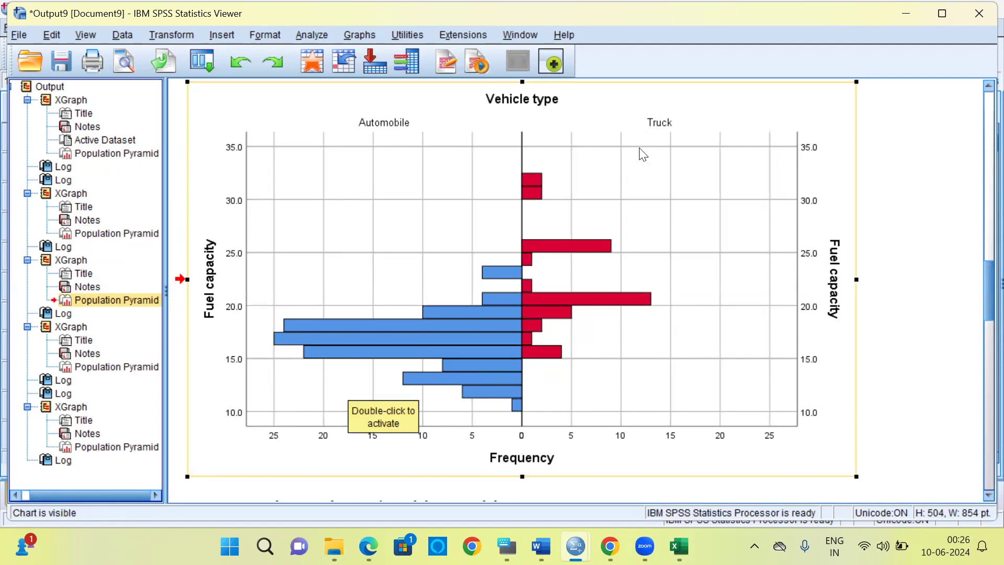
left_click(224, 338)
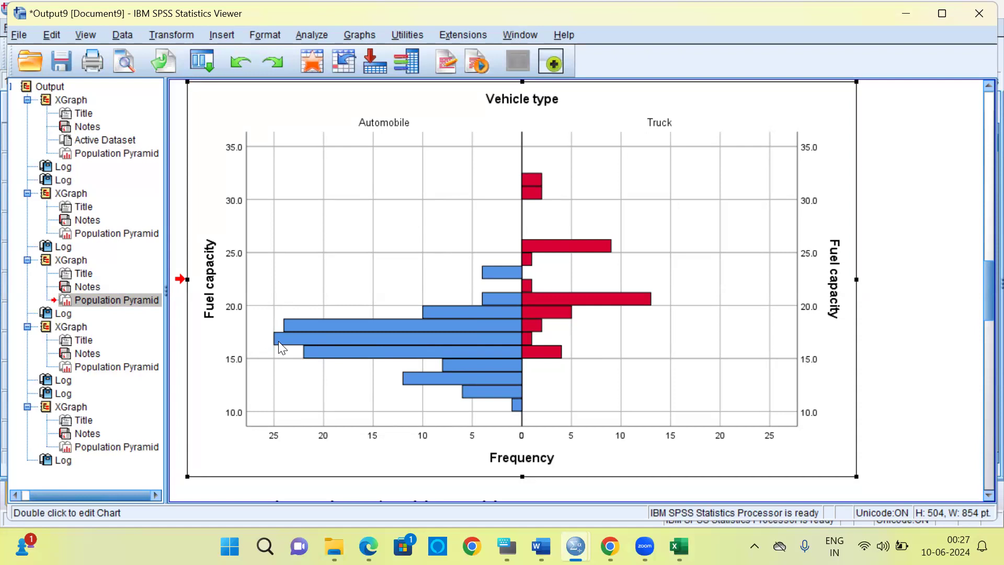
double_click(278, 341)
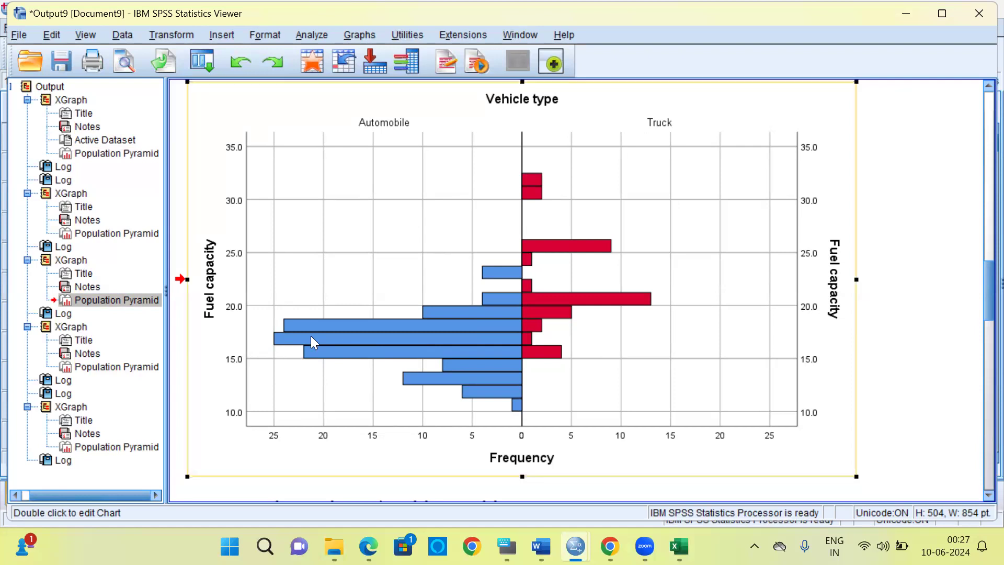
double_click(524, 299)
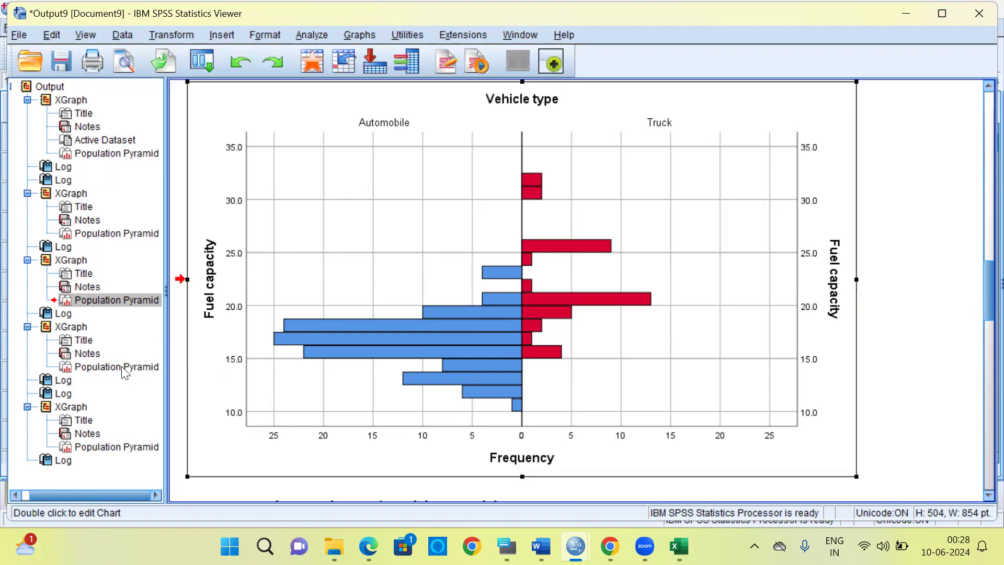
Examine the Curb weight population pyramid, comparing how the weights are distributed for automobiles and trucks
left_click(117, 367)
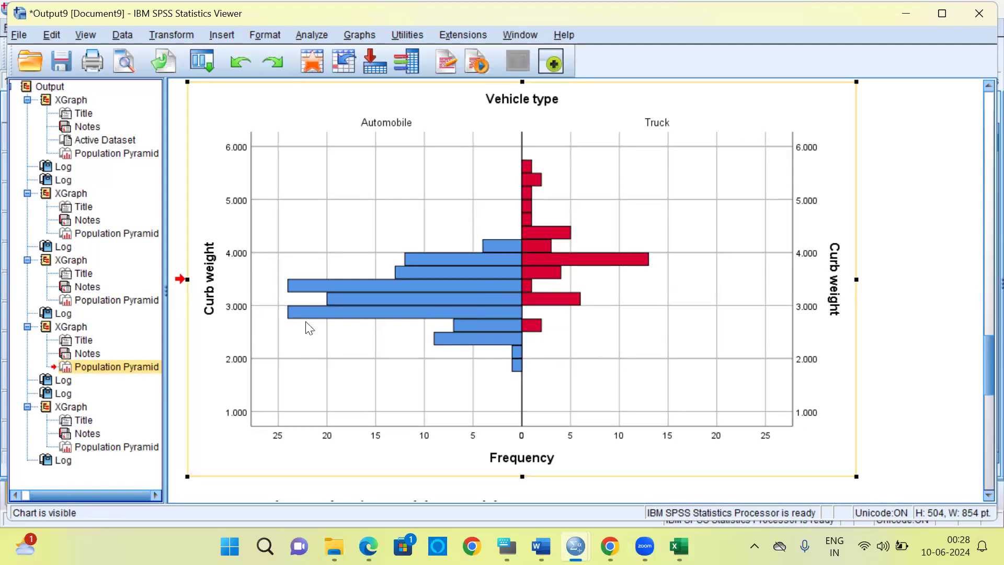
left_click(364, 344)
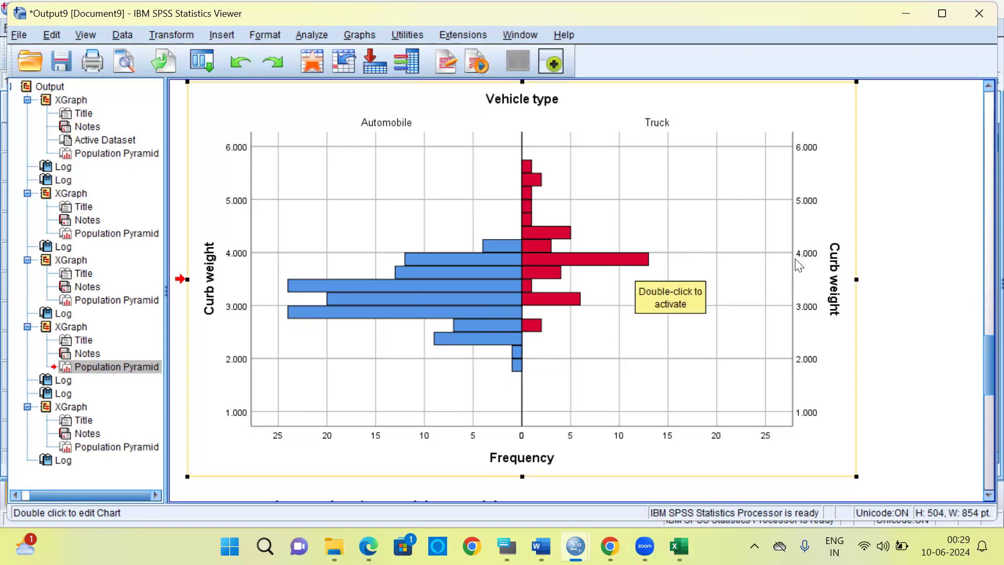
left_click(640, 271)
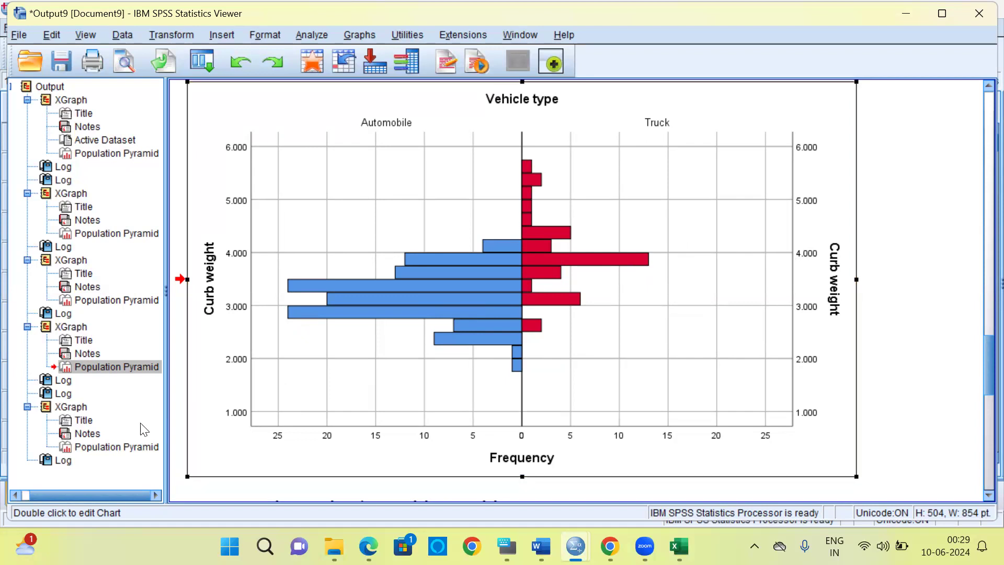
Examine the 4-year resale value population pyramid, comparing resale value frequencies across the two vehicle types
left_click(96, 447)
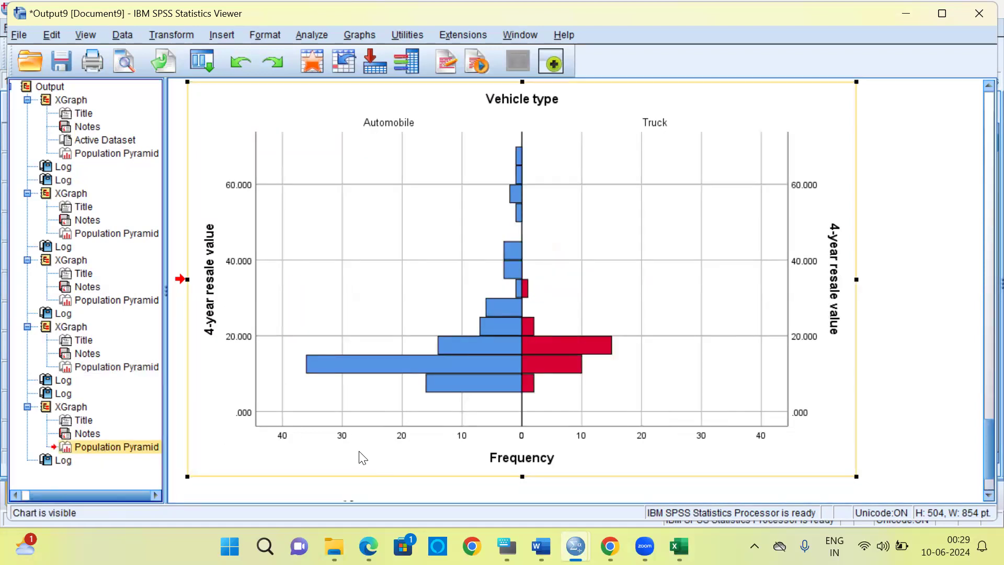
left_click(314, 377)
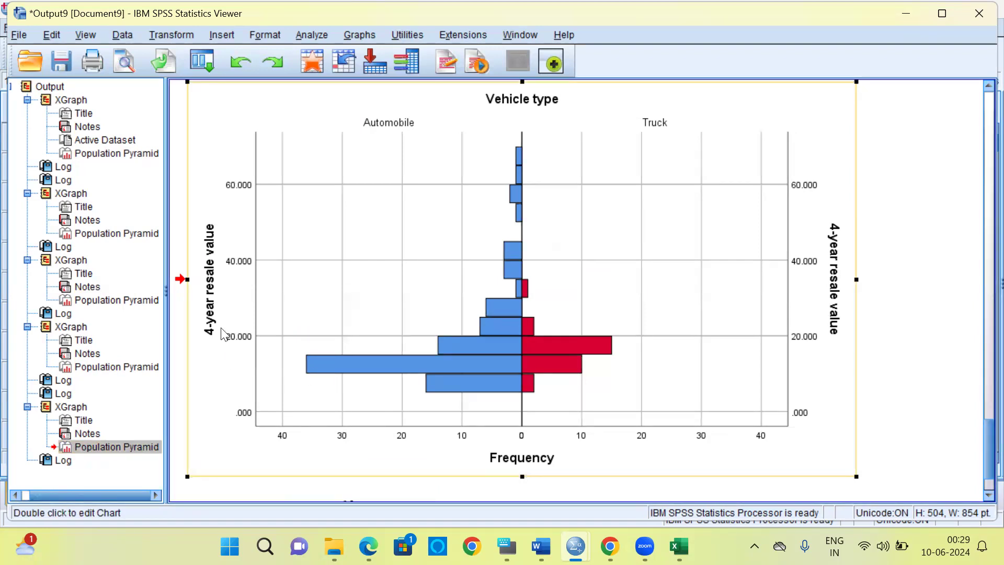